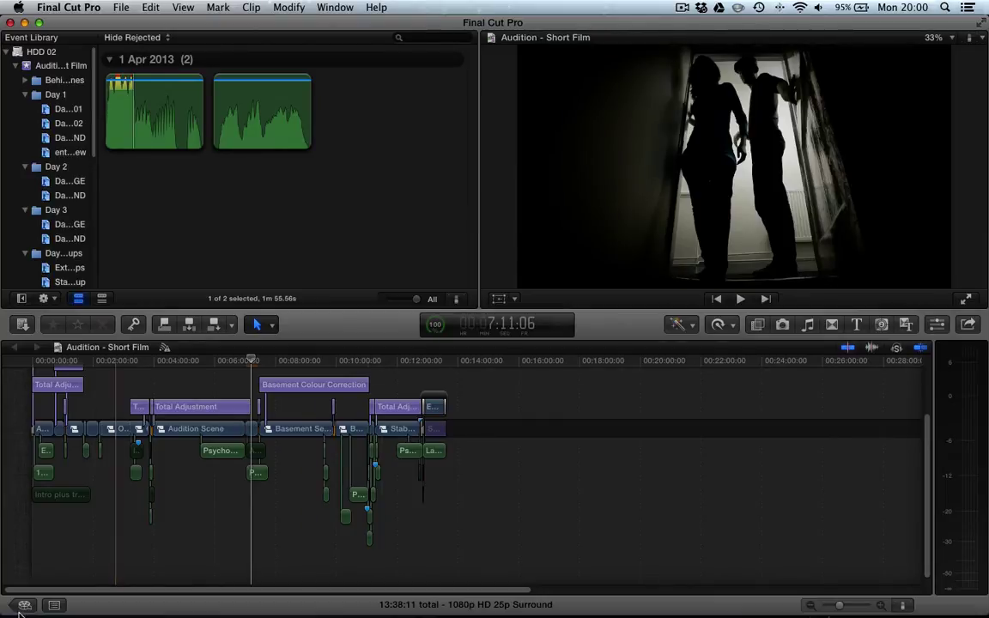
Show the timeline index listing the project's six roles, including Psycho Score.
{"action": "left_click", "coordinate": [53, 606]}
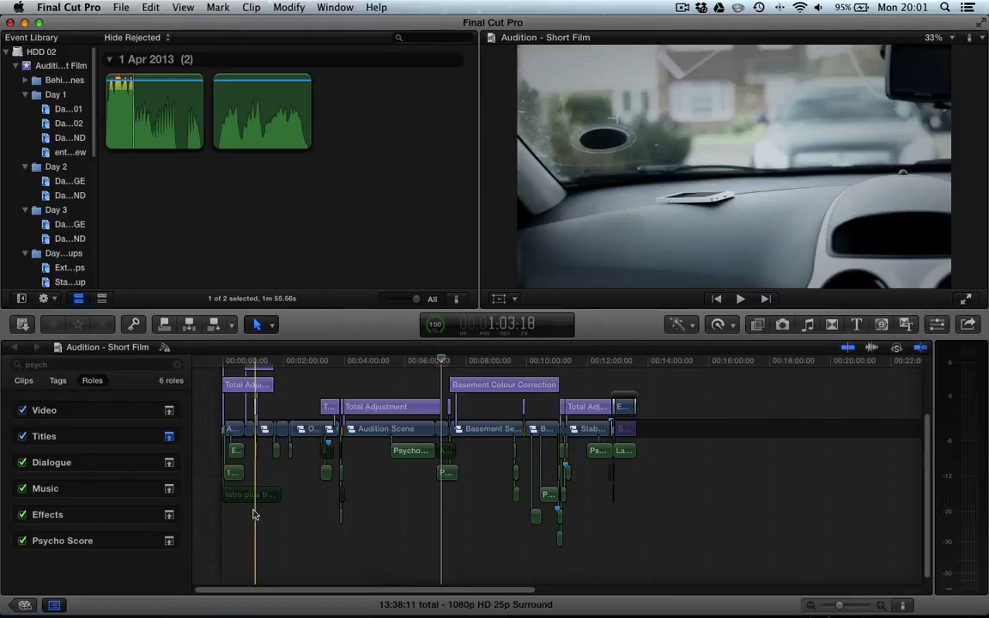
Move the playhead earlier in the Audition - Short Film timeline.
{"action": "left_click", "coordinate": [394, 373]}
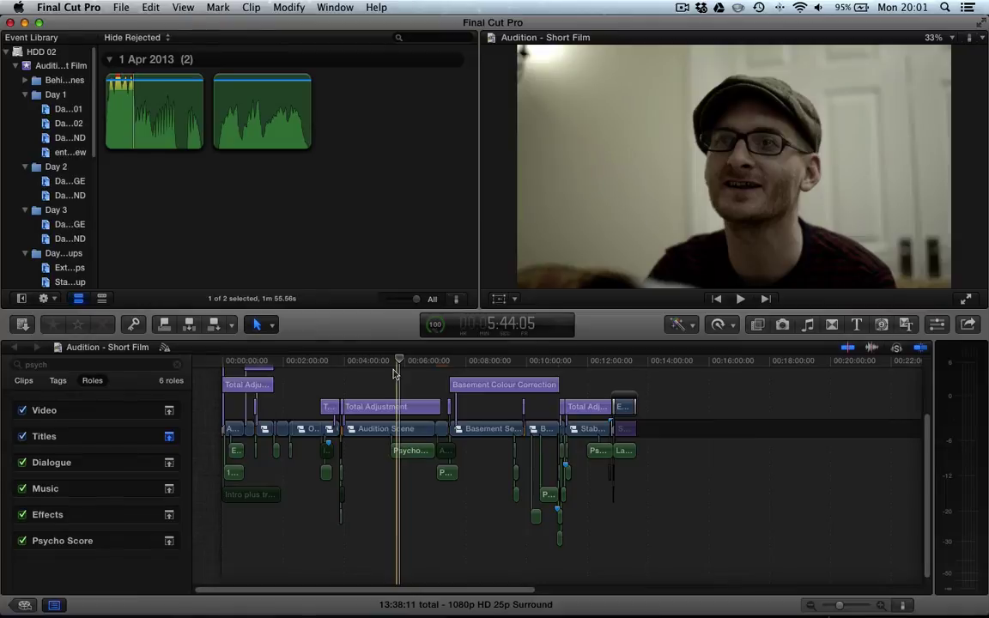
Zoom in on the timeline and select four Psycho music clips to inspect them.
{"action": "key", "text": "super+equal"}
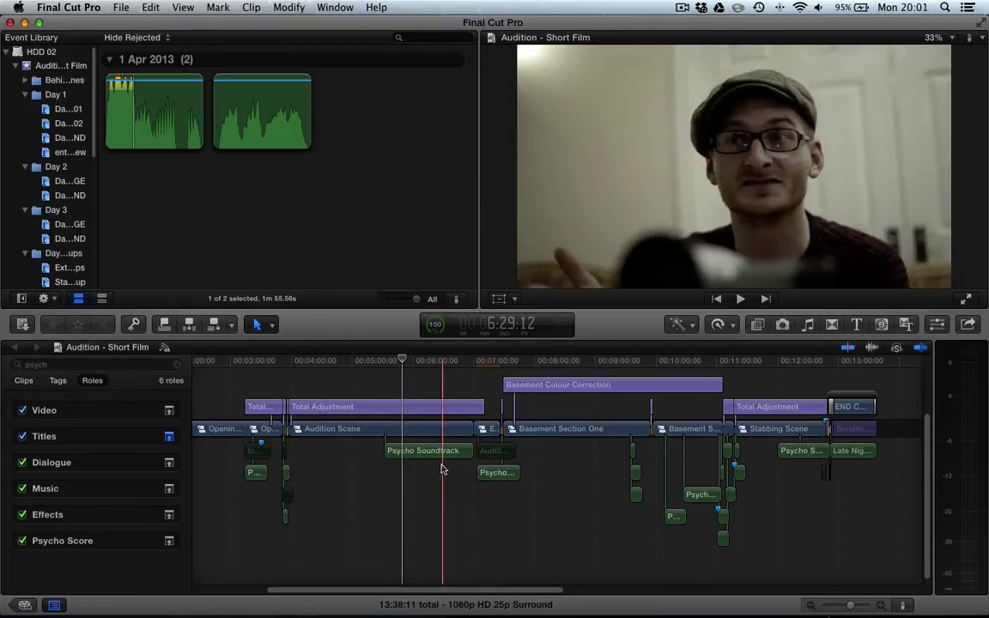
{"action": "left_click", "coordinate": [452, 450]}
{"action": "left_click", "coordinate": [502, 473]}
{"action": "left_click", "coordinate": [699, 494]}
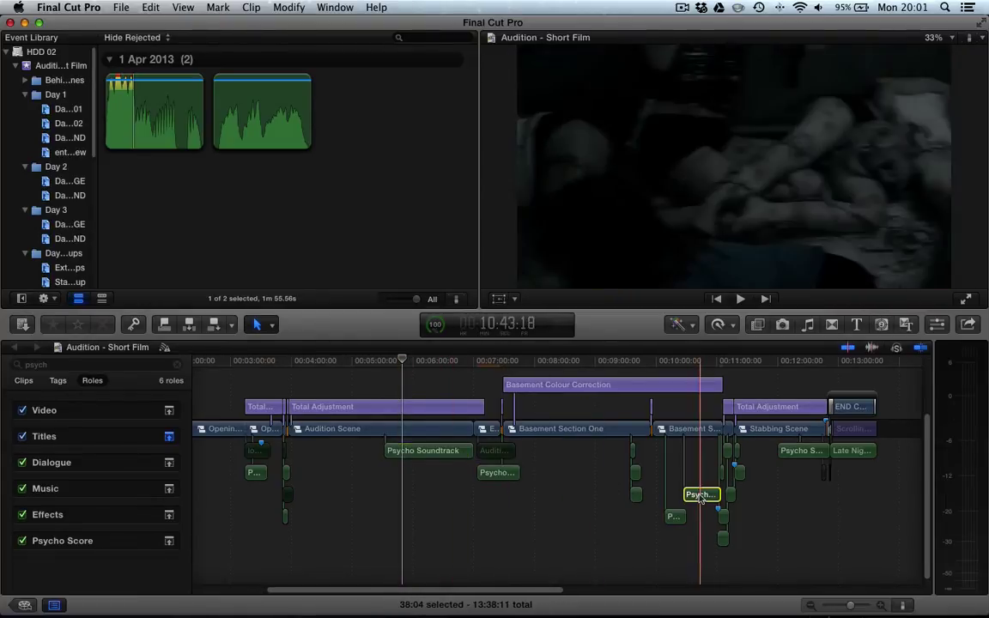
{"action": "left_click", "coordinate": [801, 450]}
Return to the film's opening at 5:44:05 and select the Psycho Soundtrack clip.
{"action": "scroll", "coordinate": [464, 532], "scroll_direction": "left", "scroll_amount": 5}
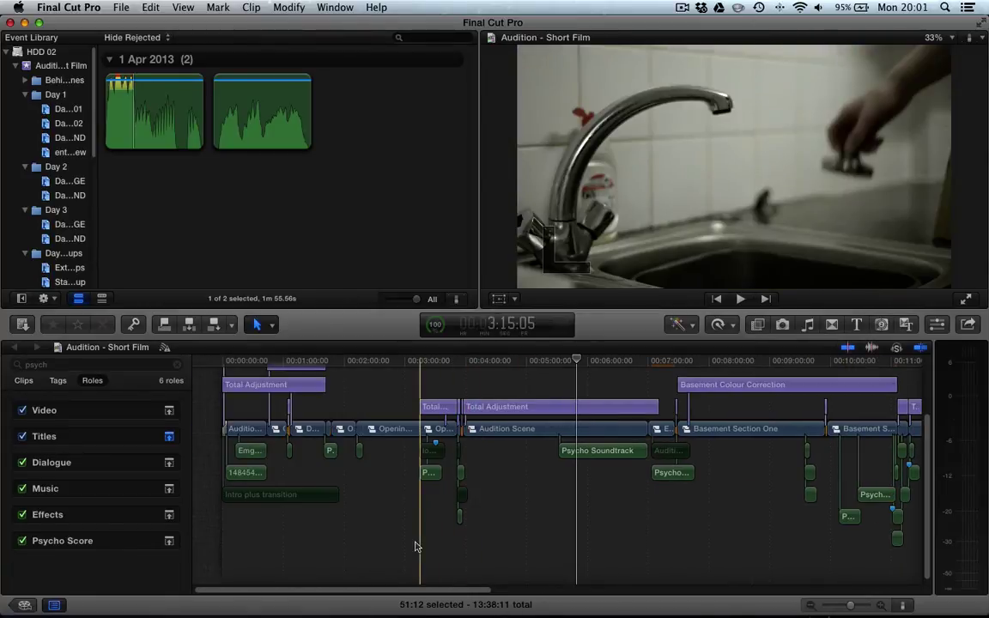
{"action": "left_click", "coordinate": [570, 362]}
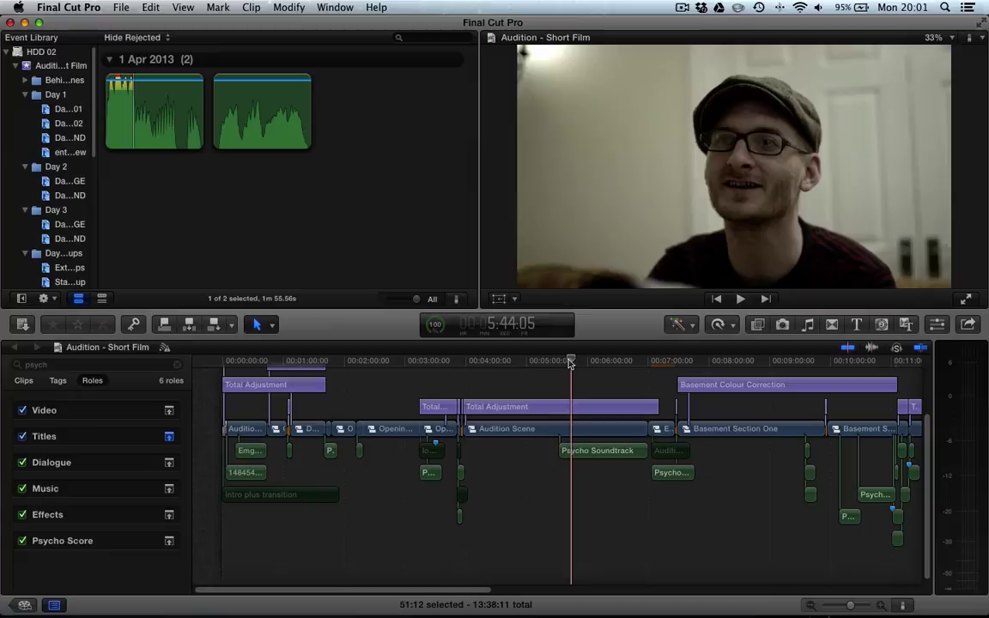
{"action": "left_click", "coordinate": [580, 452]}
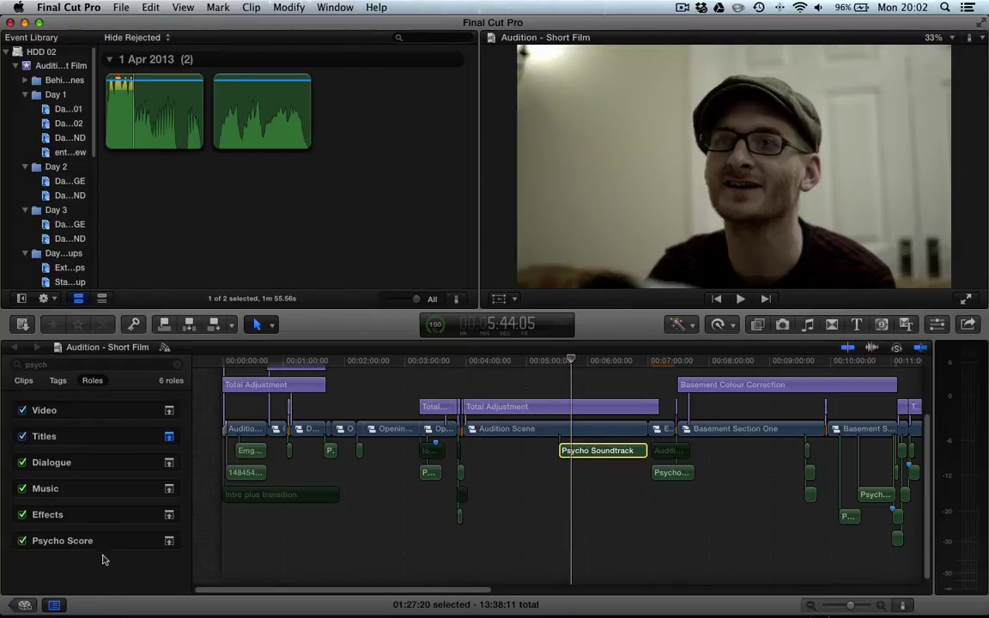
{"action": "left_click", "coordinate": [38, 546]}
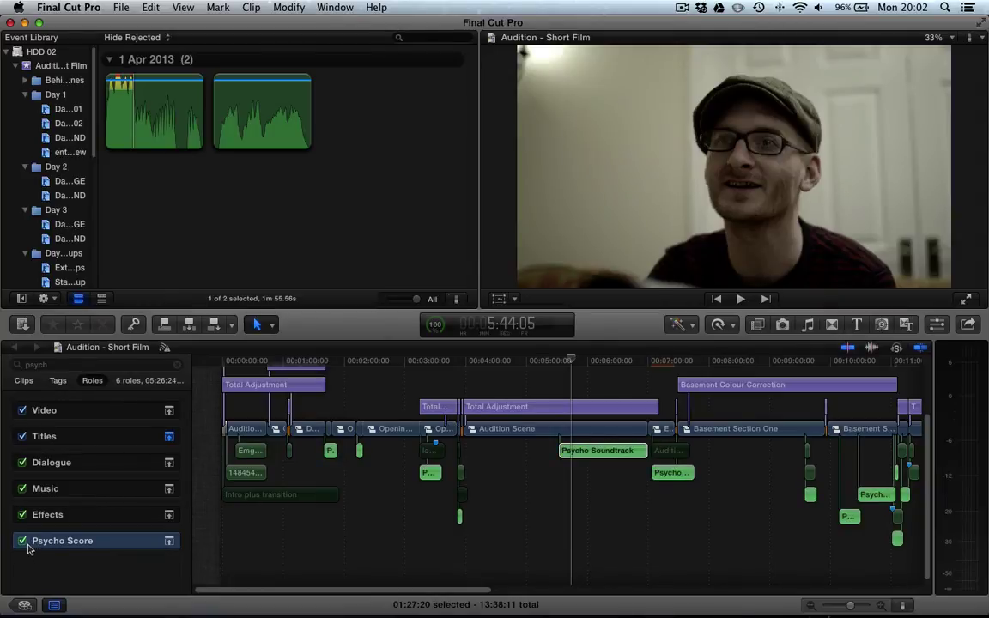
{"action": "left_click", "coordinate": [22, 541]}
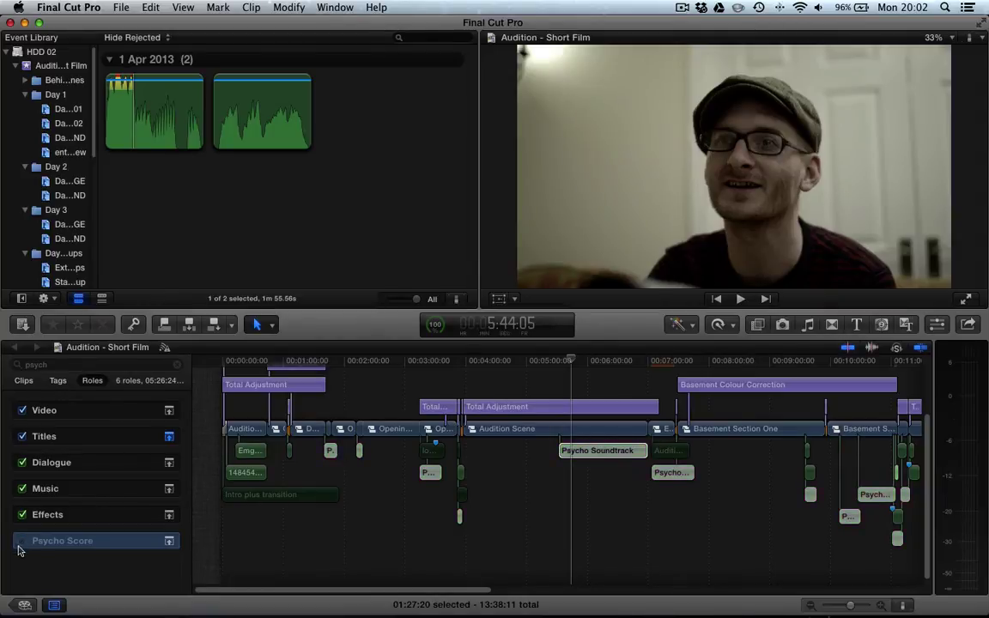
{"action": "left_click", "coordinate": [563, 447]}
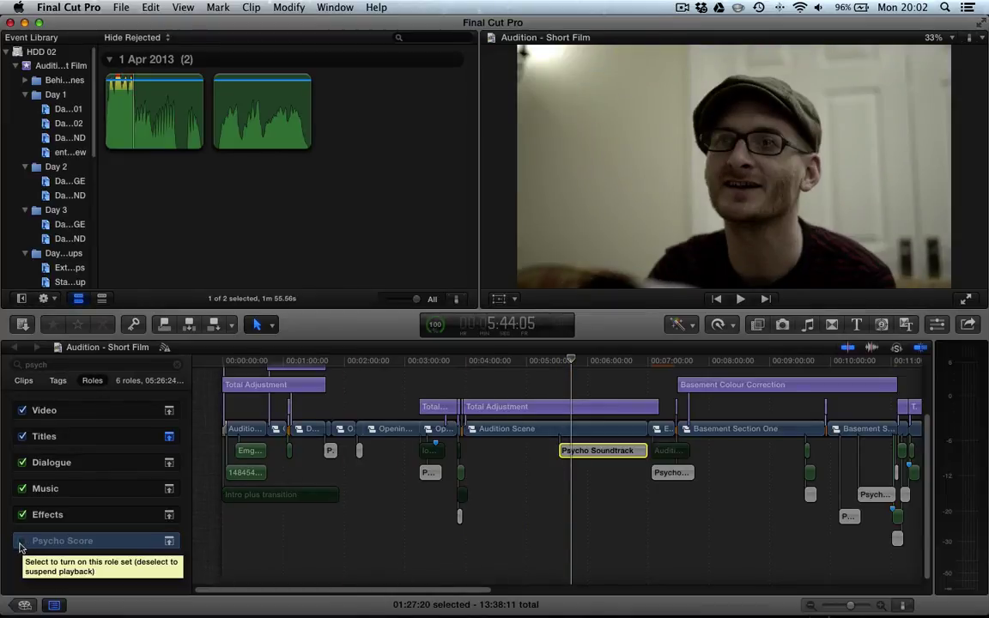
{"action": "left_click", "coordinate": [23, 542]}
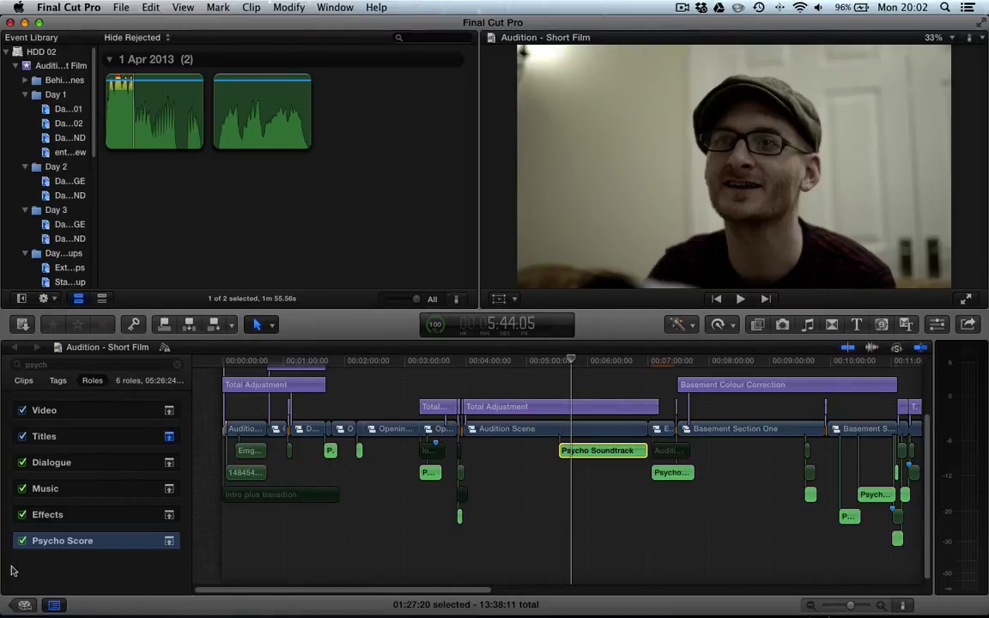
{"action": "left_click", "coordinate": [22, 541]}
{"action": "left_click", "coordinate": [23, 541]}
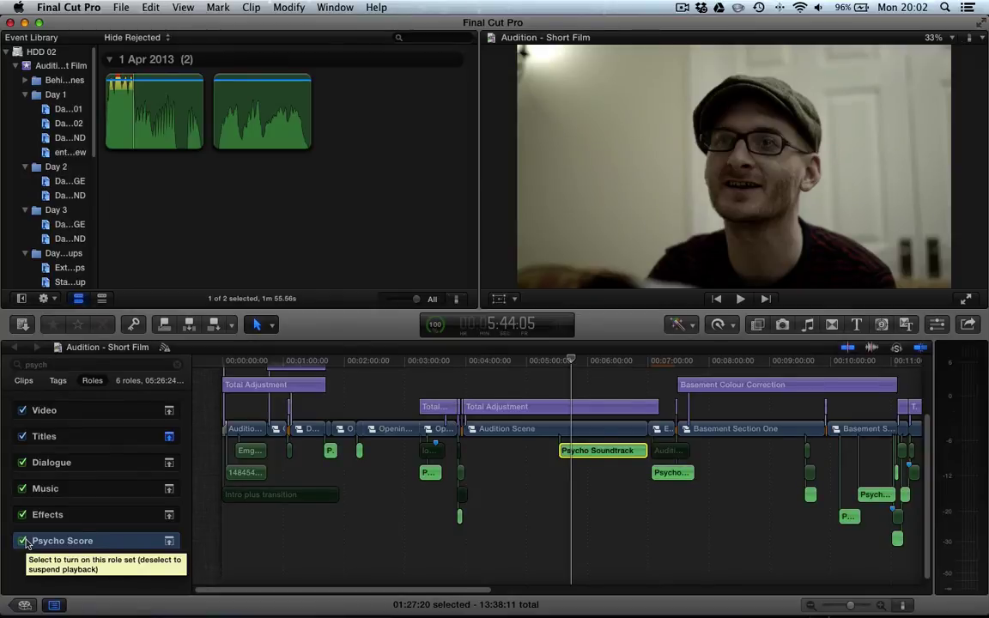
Refine the timeline index clip search to 'psycho' and check the list's column options.
{"action": "left_click", "coordinate": [24, 381]}
{"action": "left_click", "coordinate": [10, 364]}
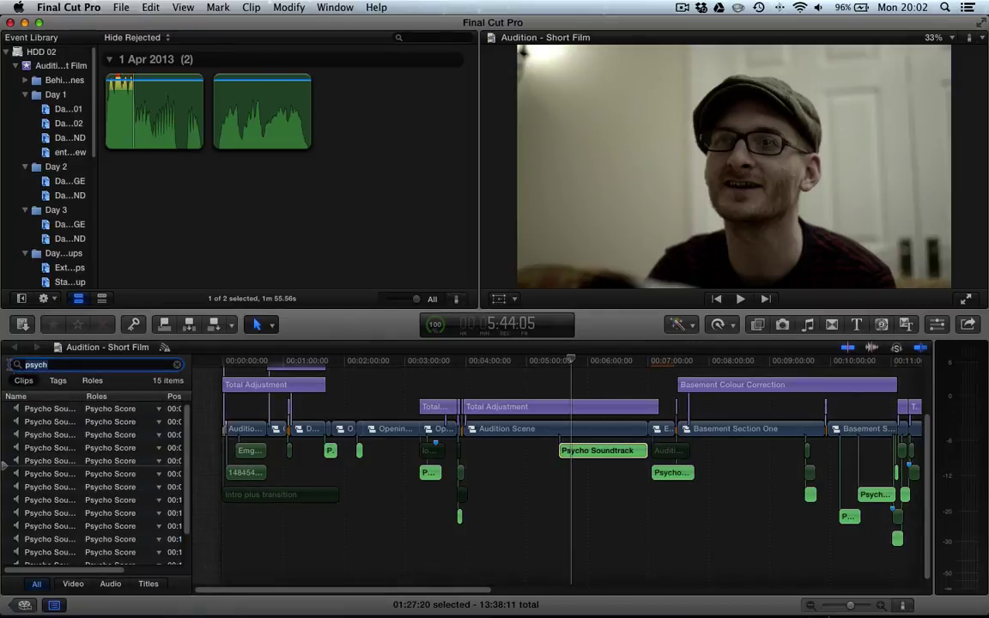
{"action": "type", "text": "o"}
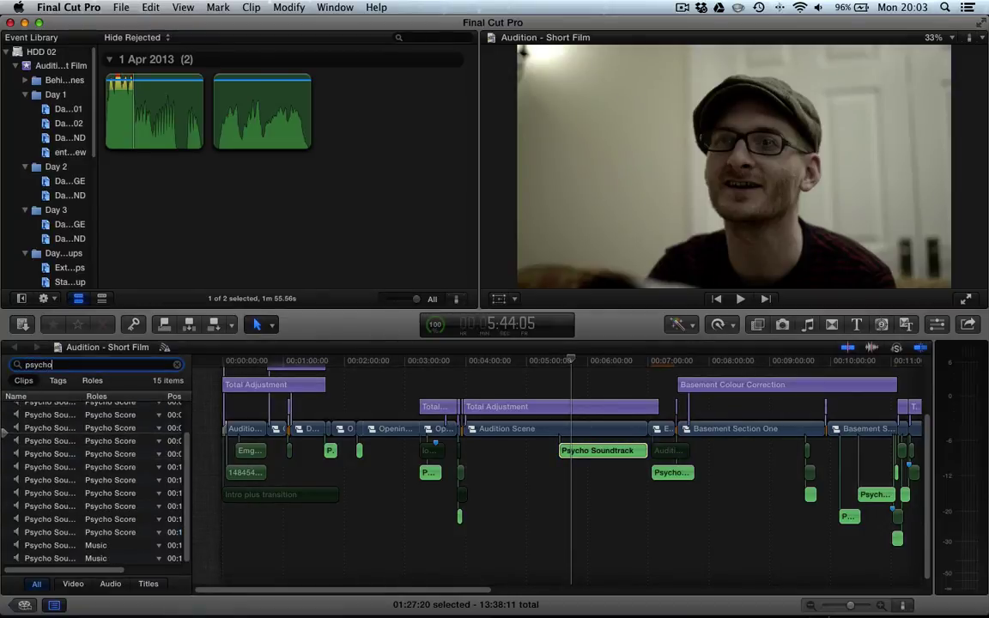
{"action": "right_click", "coordinate": [136, 397]}
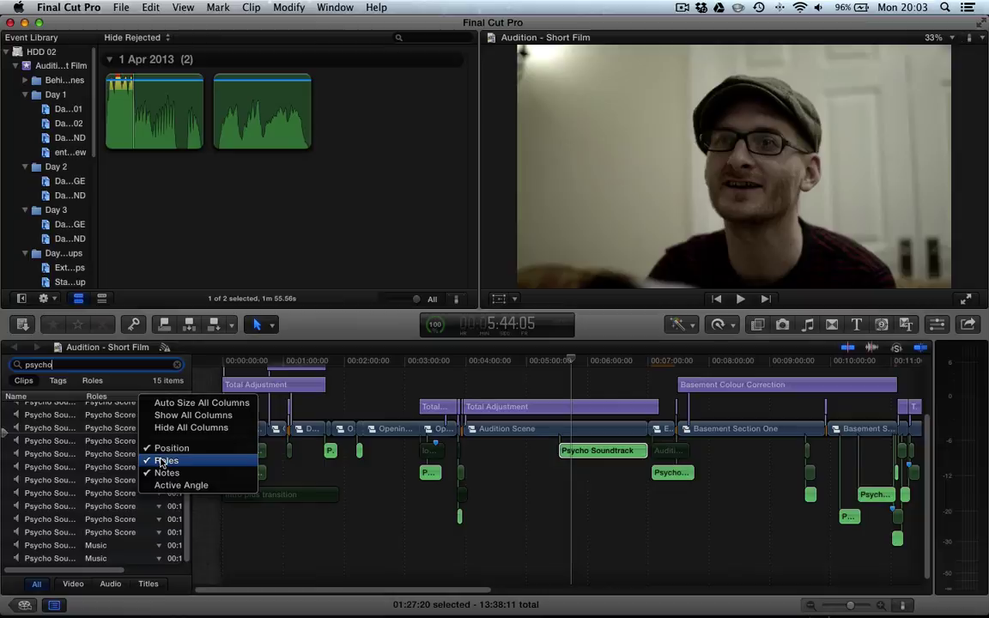
{"action": "left_click", "coordinate": [124, 397]}
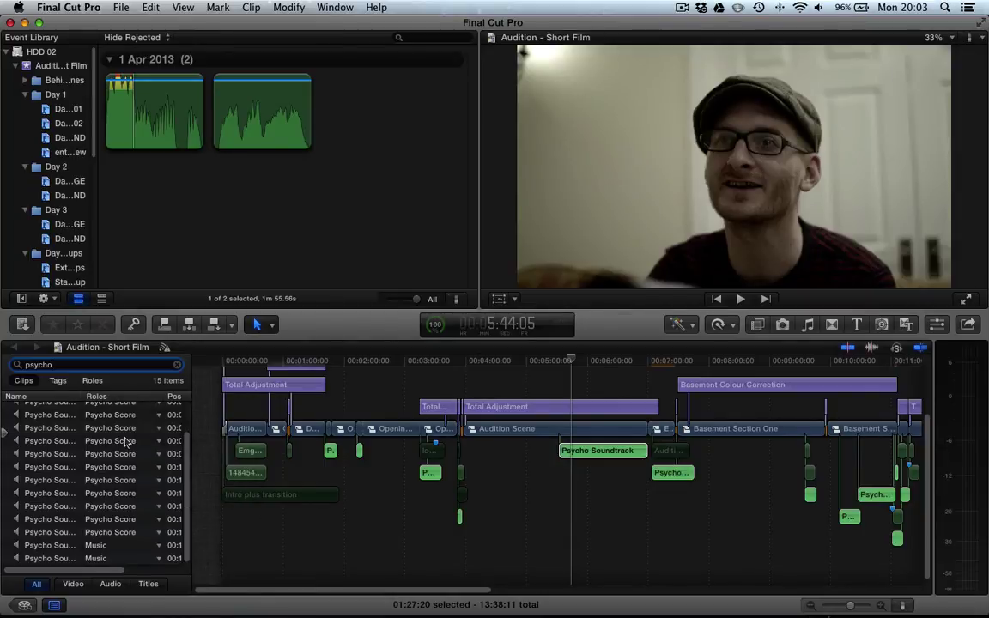
Select all Psycho Score clips in the search results, from the first row through the last.
{"action": "scroll", "coordinate": [125, 421], "scroll_direction": "up", "scroll_amount": 3}
{"action": "left_click", "coordinate": [116, 409]}
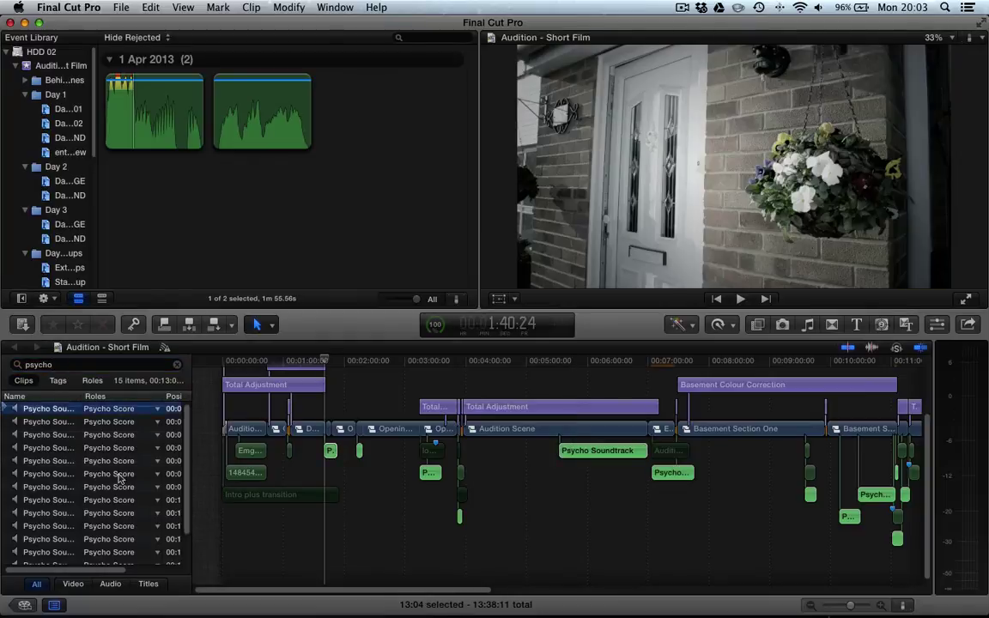
{"action": "key", "text": "Down"}
{"action": "key", "text": "Down"}
{"action": "key", "text": "Down"}
{"action": "key", "text": "Down"}
{"action": "key", "text": "Down"}
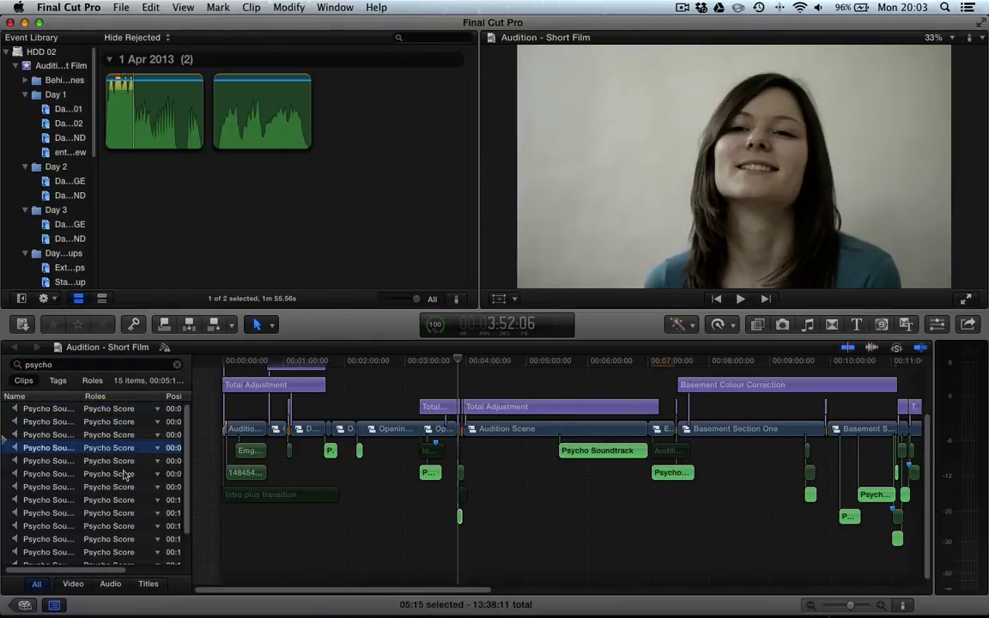
{"action": "left_click", "coordinate": [111, 409]}
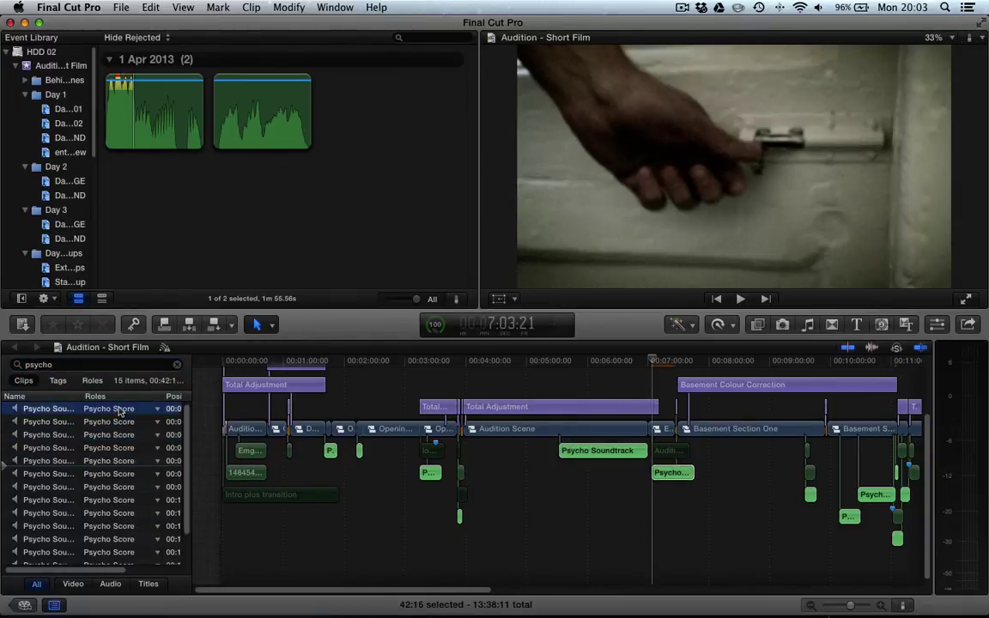
{"action": "scroll", "coordinate": [119, 438], "scroll_direction": "down", "scroll_amount": 1}
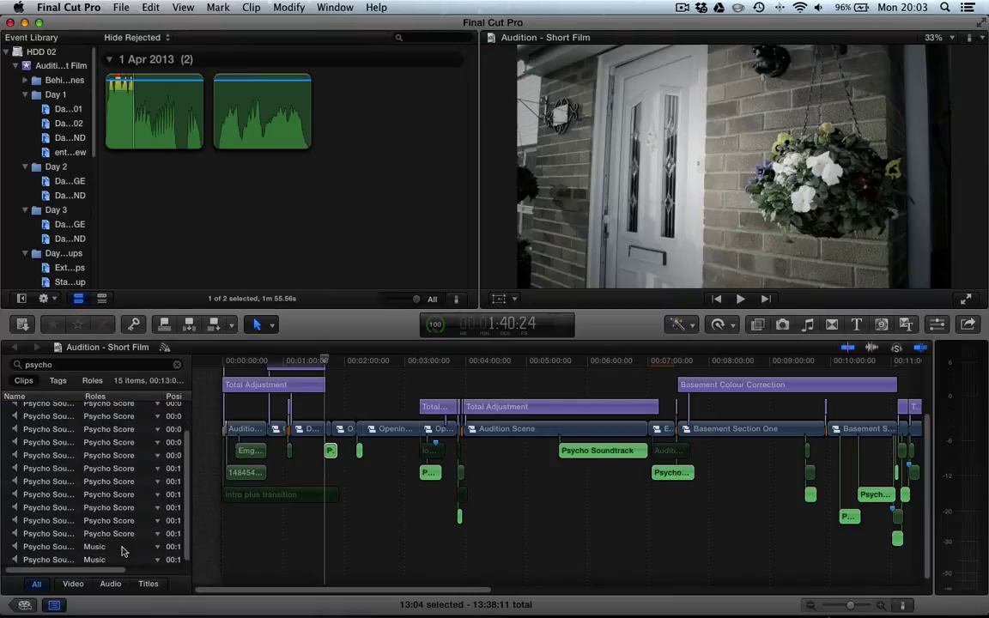
{"action": "left_click", "coordinate": [124, 534], "text": "shift"}
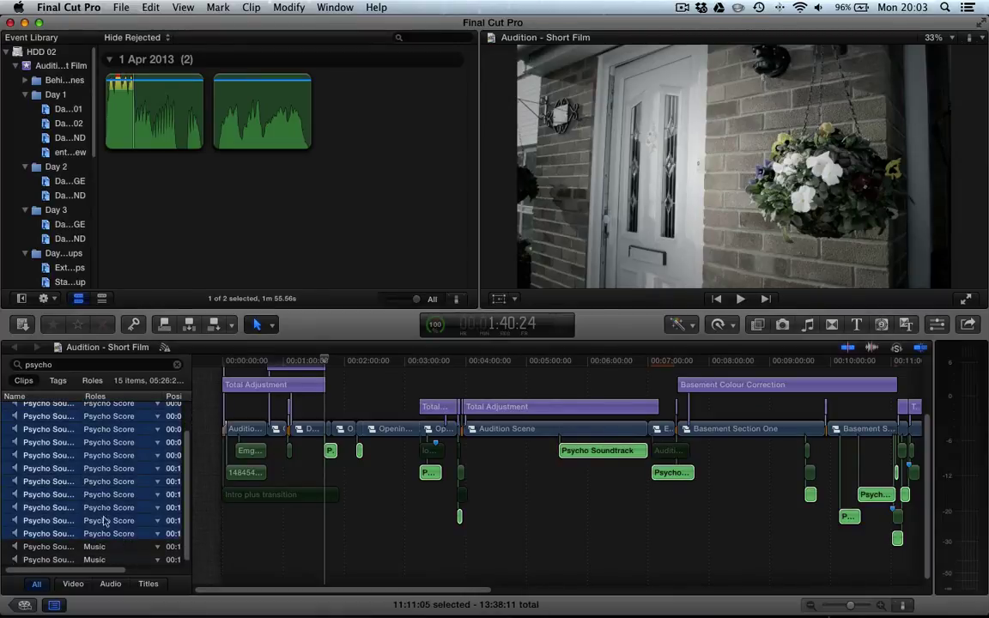
{"action": "key", "text": "super+a"}
Scroll further into the film, move the playhead, and clear the timeline clip selection.
{"action": "scroll", "coordinate": [772, 506], "scroll_direction": "right", "scroll_amount": 5}
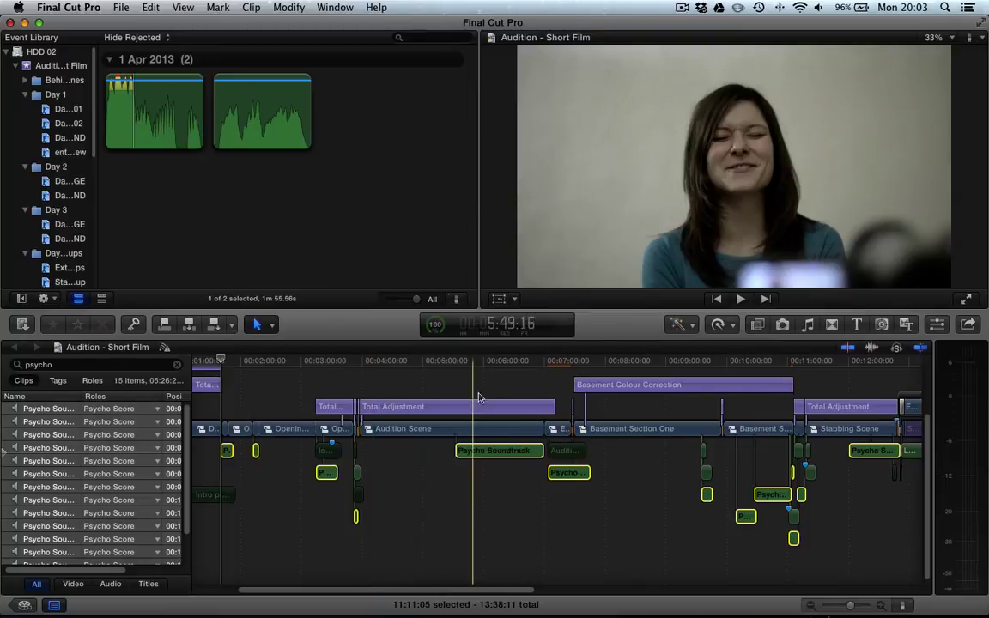
{"action": "left_click", "coordinate": [491, 369]}
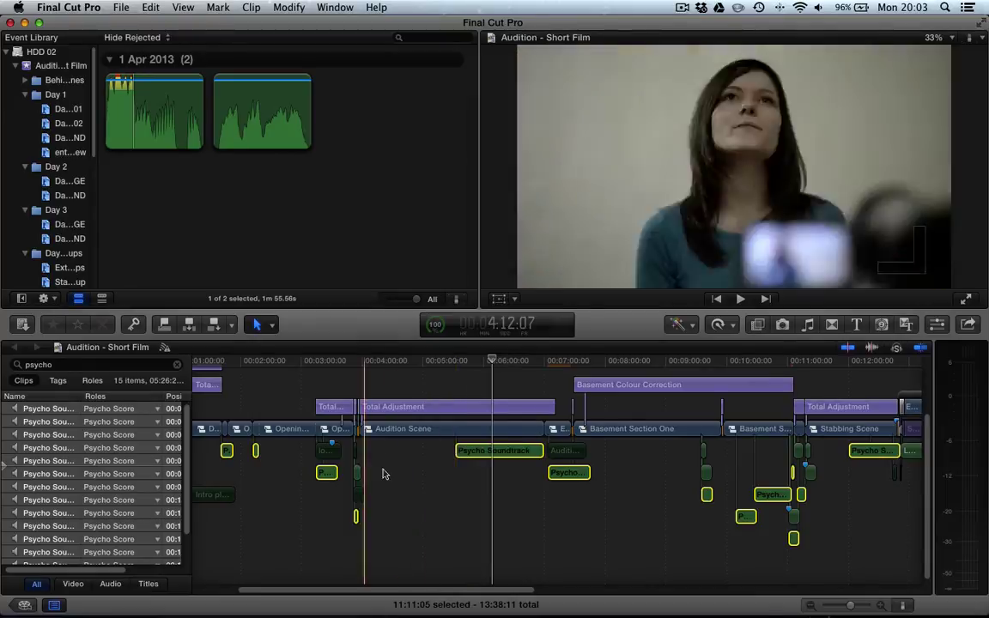
{"action": "left_click", "coordinate": [411, 481]}
Select every Psycho Score clip from the psycho search results and make the timeline active.
{"action": "left_click", "coordinate": [62, 362]}
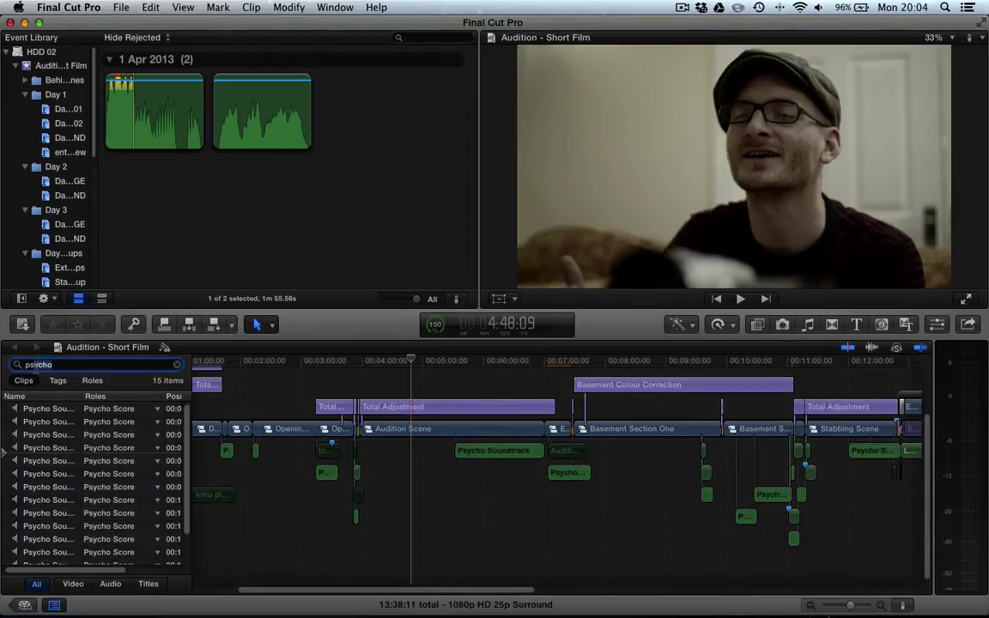
{"action": "left_click", "coordinate": [115, 410]}
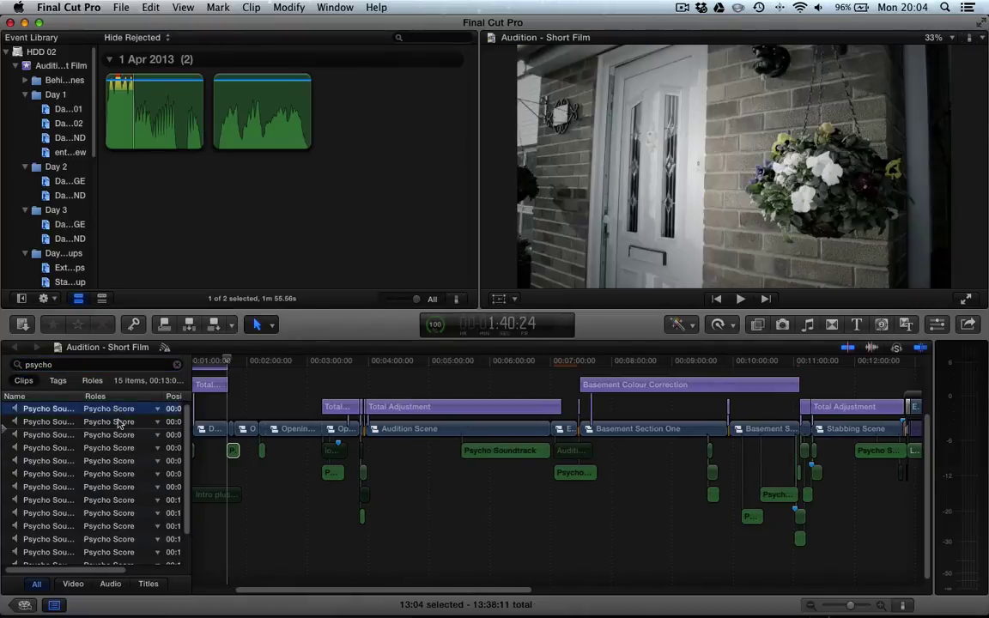
{"action": "scroll", "coordinate": [120, 481], "scroll_direction": "down", "scroll_amount": 1}
{"action": "left_click", "coordinate": [133, 534], "text": "shift"}
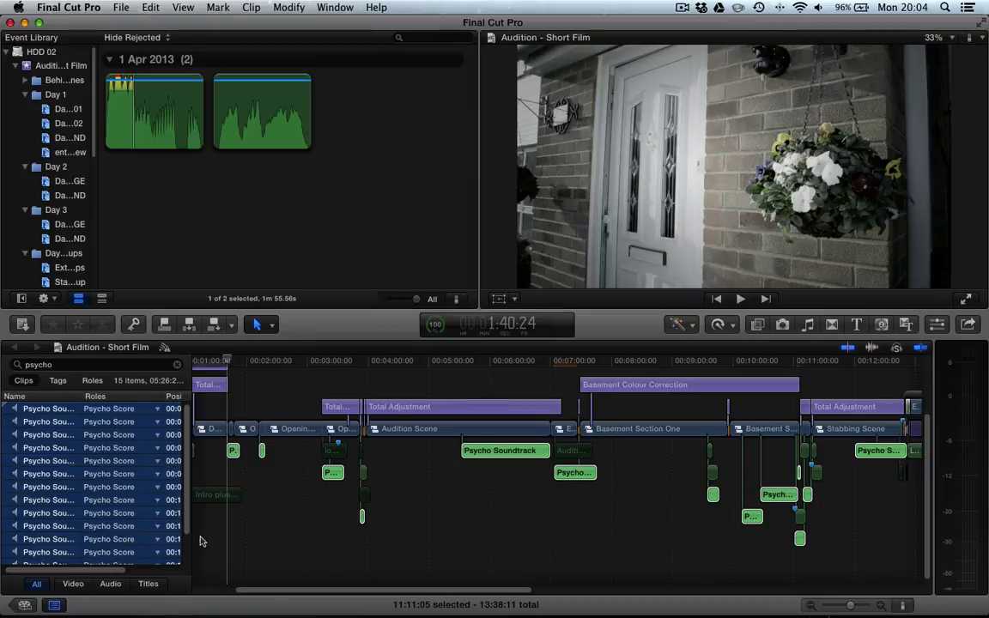
{"action": "key", "text": "super+2"}
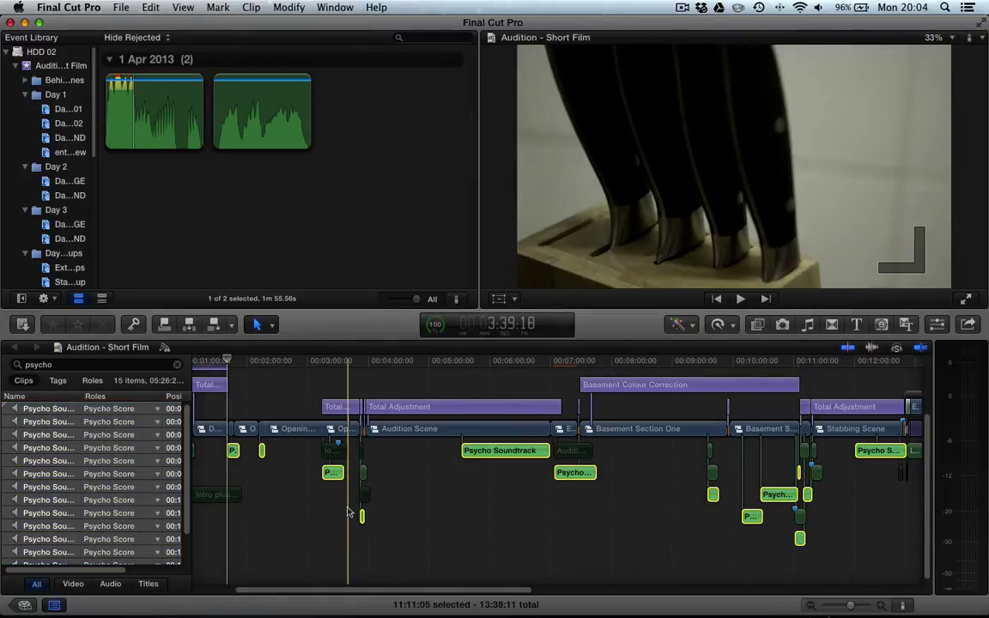
Search the timeline index for 'dialogue' and list the matching clips of all types.
{"action": "left_click", "coordinate": [148, 584]}
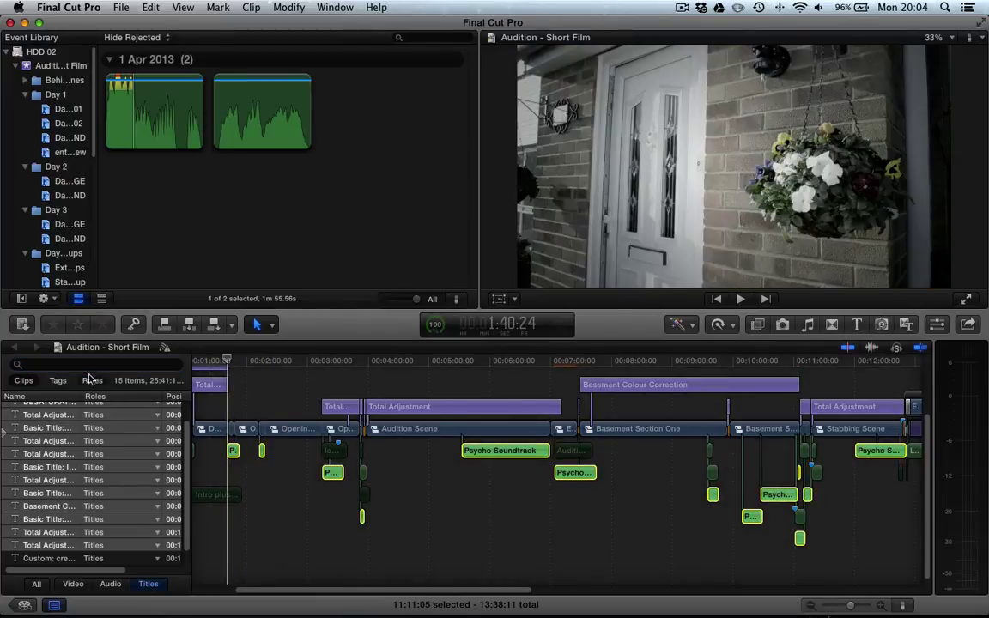
{"action": "type", "text": "dialo"}
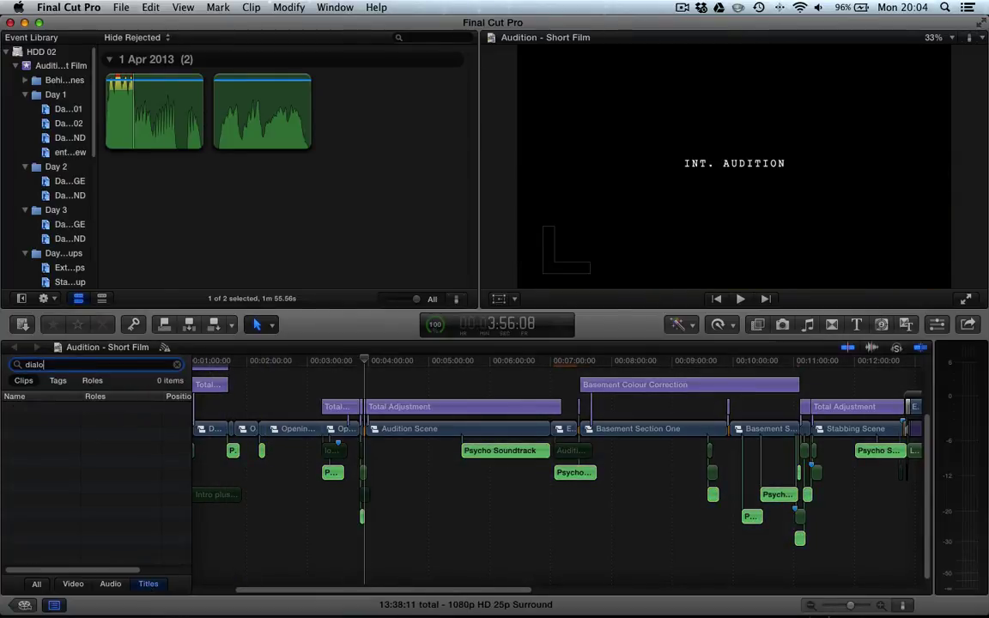
{"action": "type", "text": "gue"}
{"action": "left_click", "coordinate": [37, 586]}
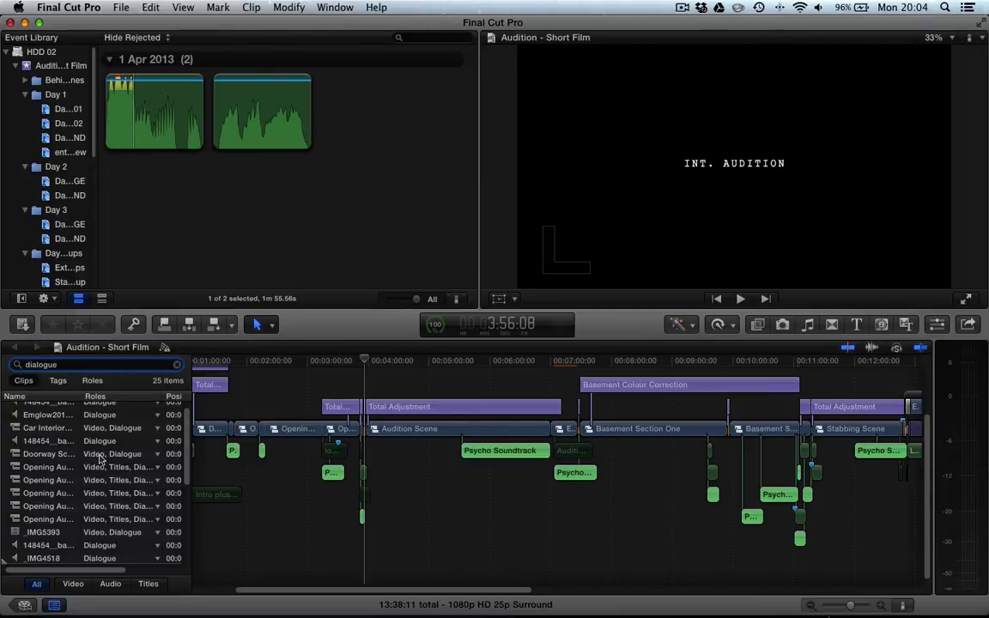
Jump to the Doorway Scene dialogue clip and select it in the timeline.
{"action": "left_click", "coordinate": [136, 454]}
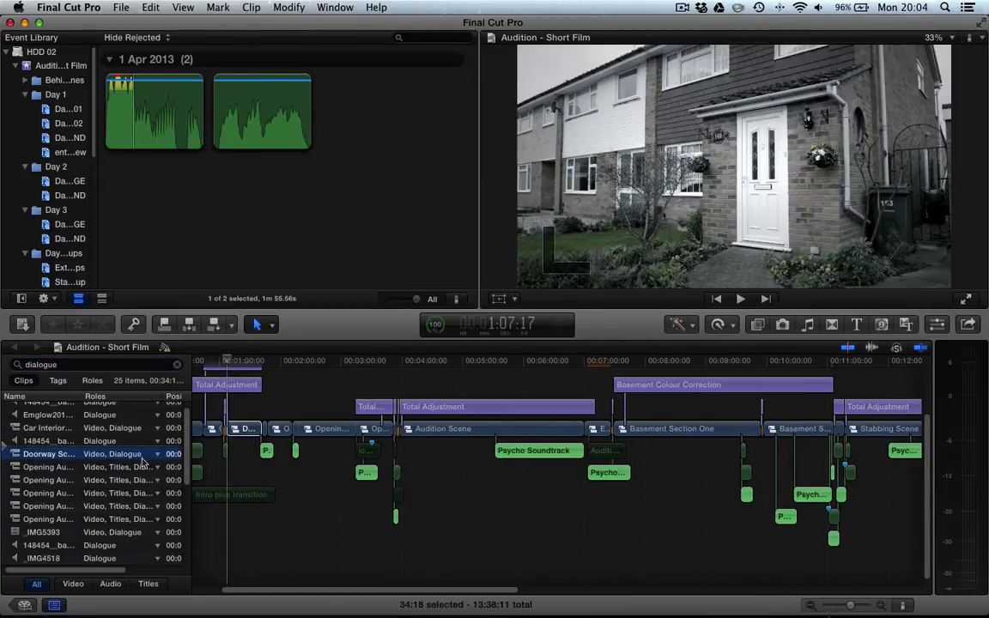
{"action": "left_click", "coordinate": [228, 439]}
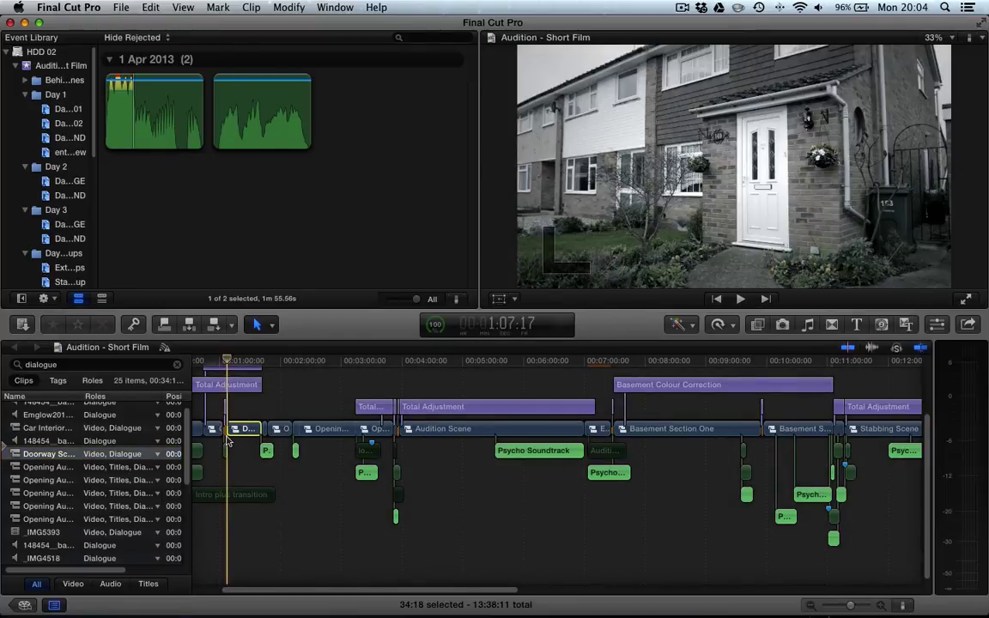
{"action": "left_click_drag", "start_coordinate": [228, 439], "coordinate": [228, 440]}
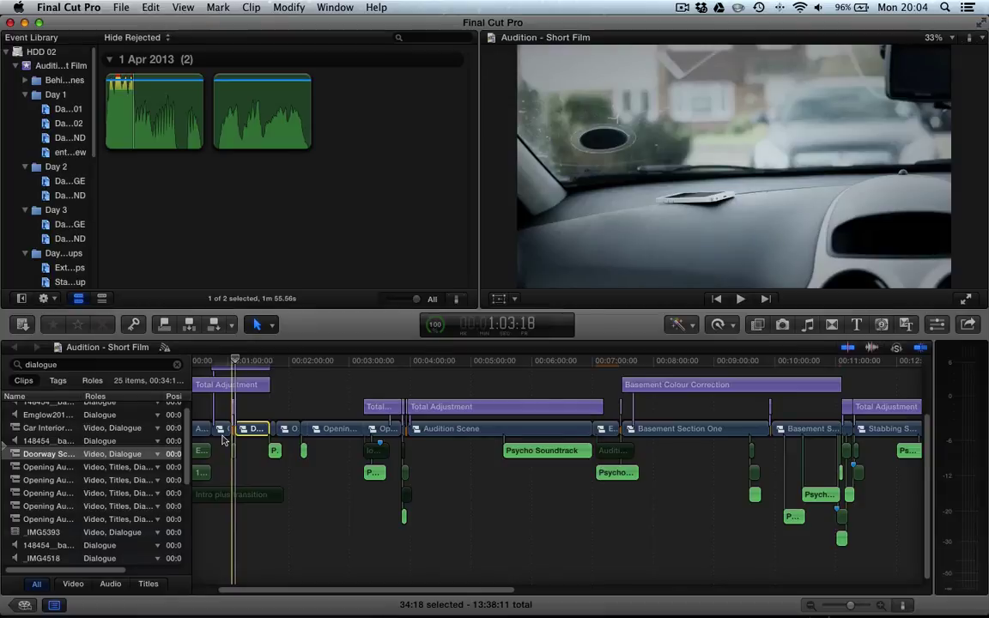